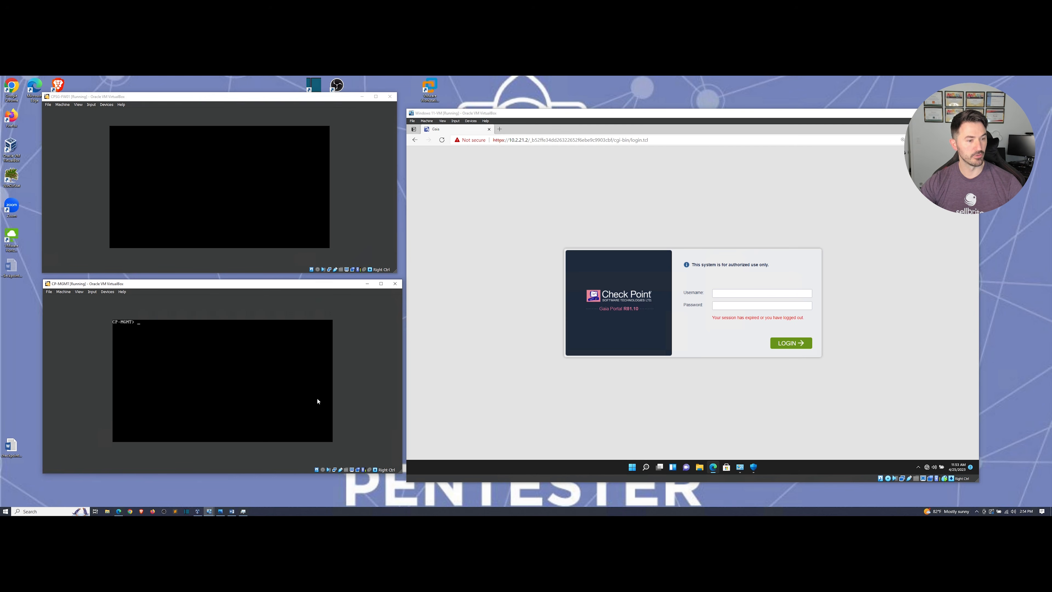
Bring the checkpoint-network.png lab diagram in Windows Photos to the front.
{"action": "left_click", "coordinate": [220, 511]}
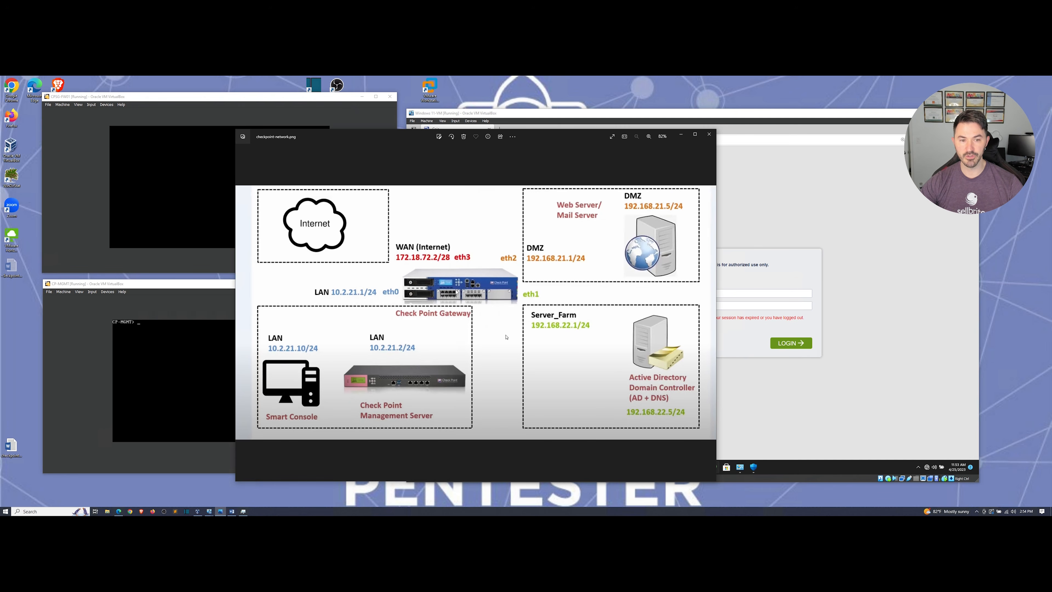
Hide the diagram and log in to the Gaia Portal with the admin credentials.
{"action": "left_click", "coordinate": [681, 135]}
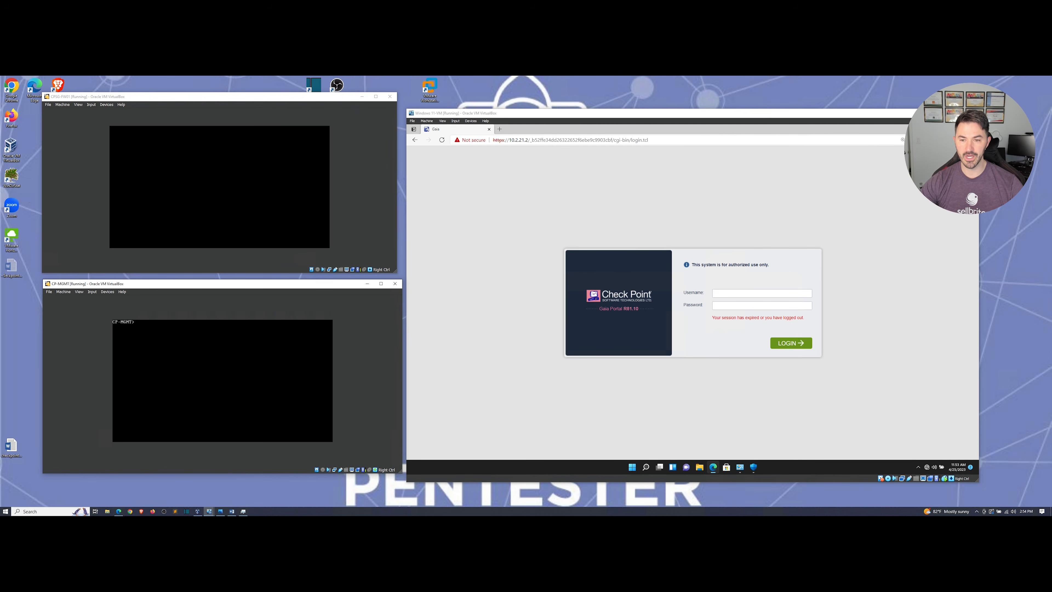
{"action": "type", "text": "asdm"}
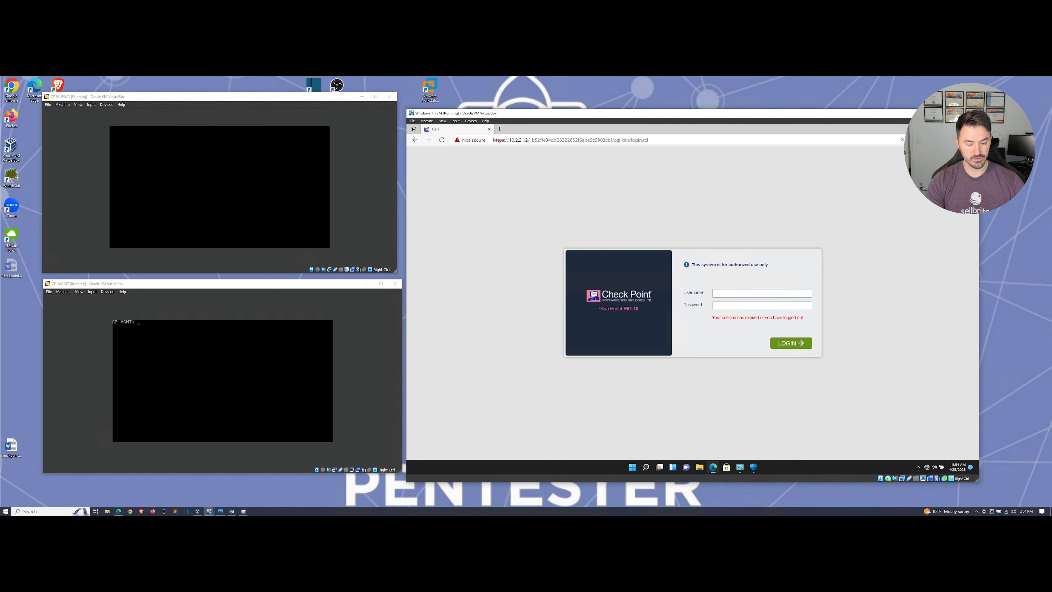
{"action": "type", "text": "admin"}
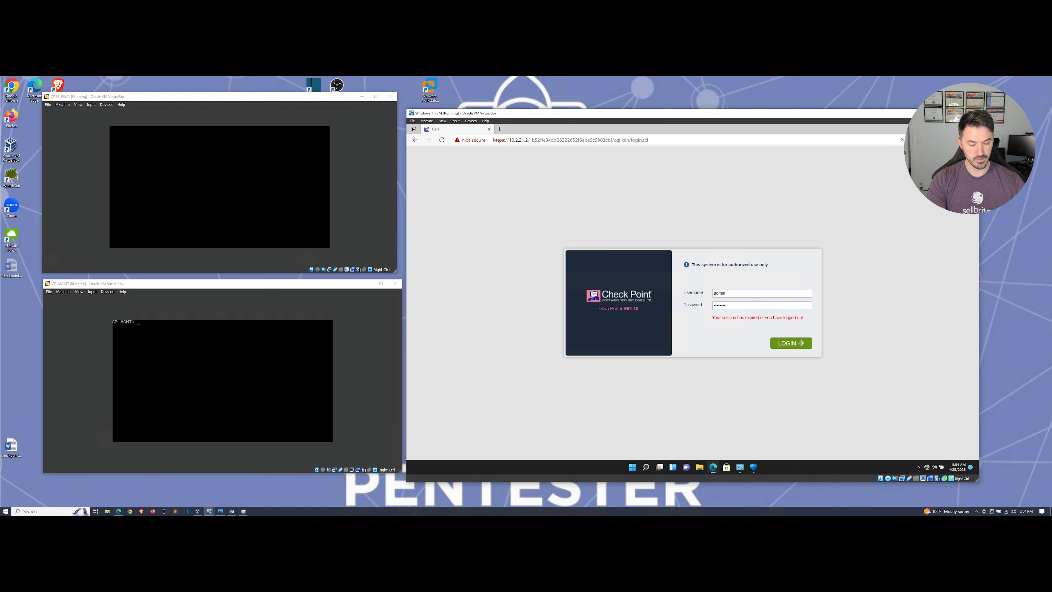
{"action": "key", "text": "Return"}
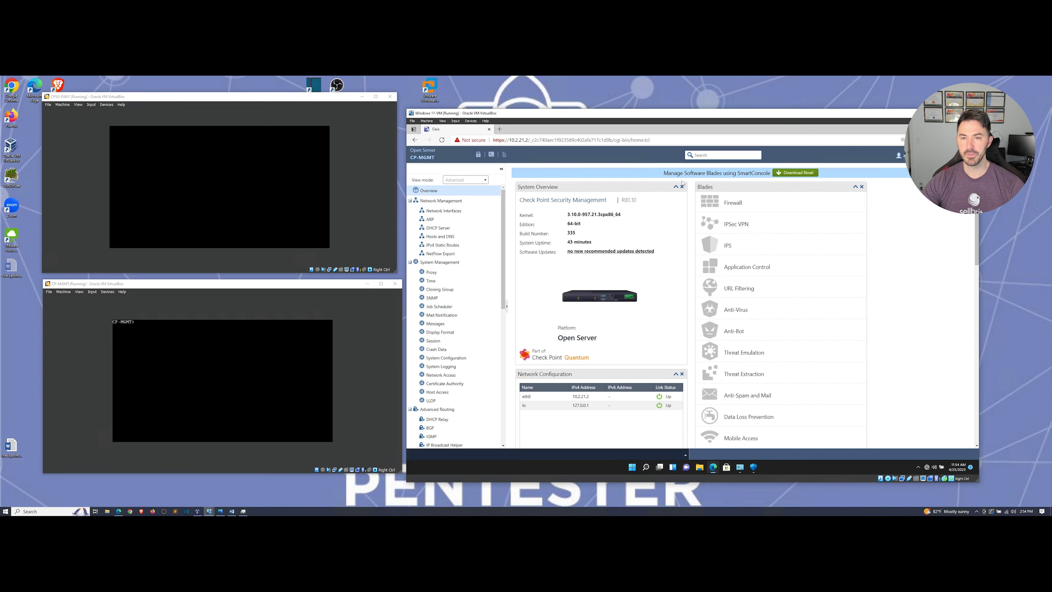
Download SmartConsole.exe, keep it despite the browser block, and show it in its folder.
{"action": "left_click", "coordinate": [805, 175]}
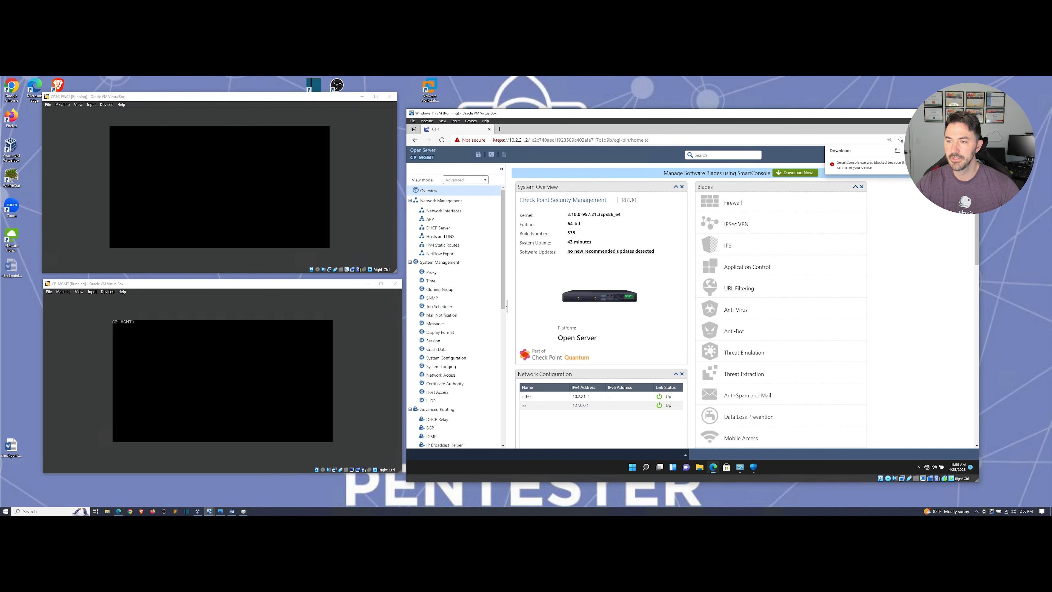
{"action": "right_click", "coordinate": [864, 168]}
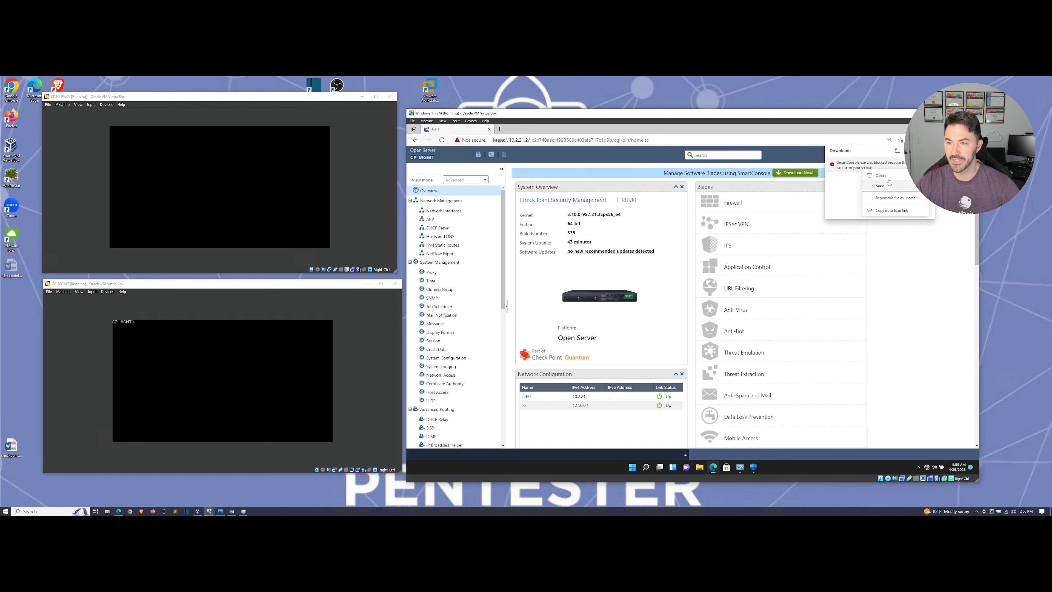
{"action": "left_click", "coordinate": [899, 184]}
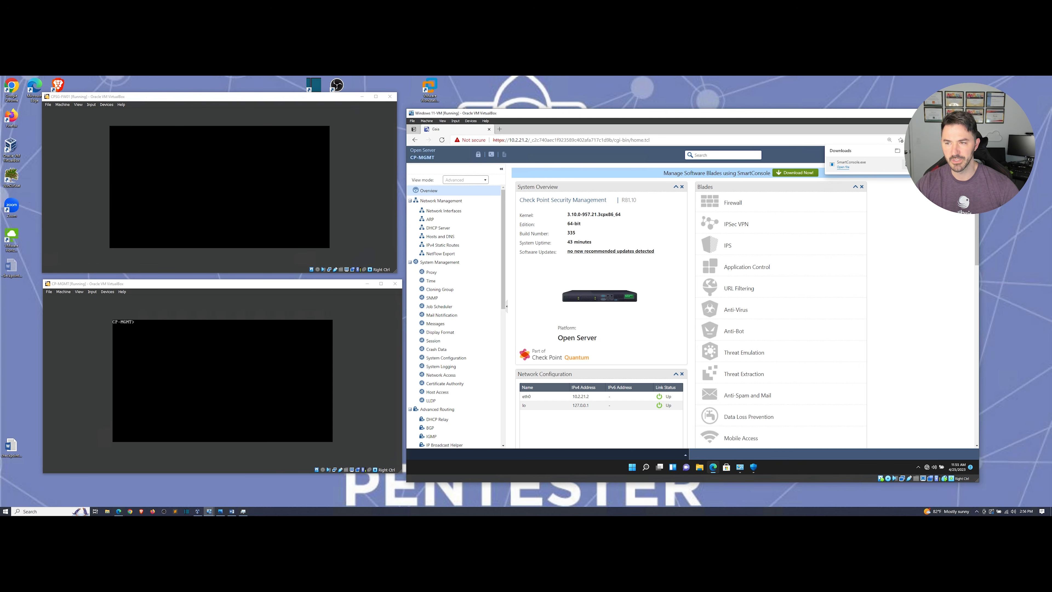
{"action": "left_click", "coordinate": [897, 150]}
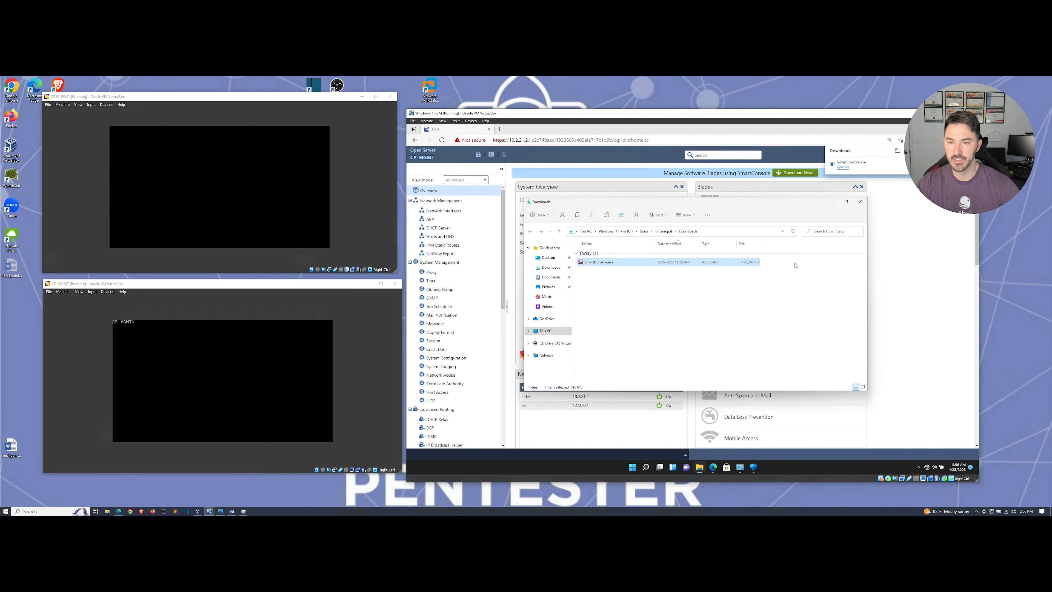
Run SmartConsole.exe as administrator, approve the UAC prompt, and minimize Edge.
{"action": "right_click", "coordinate": [603, 263]}
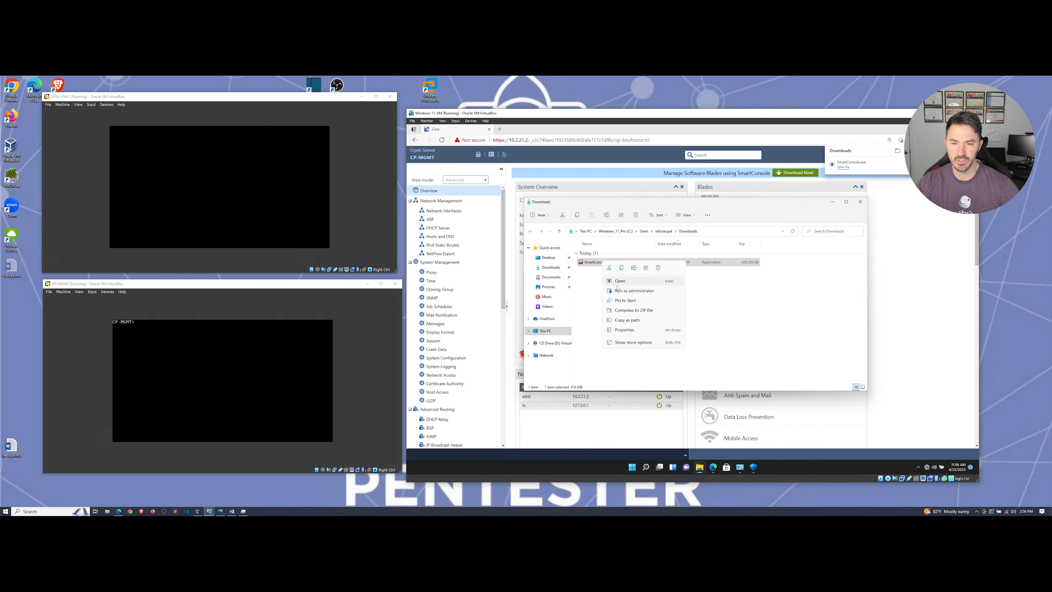
{"action": "left_click", "coordinate": [634, 291]}
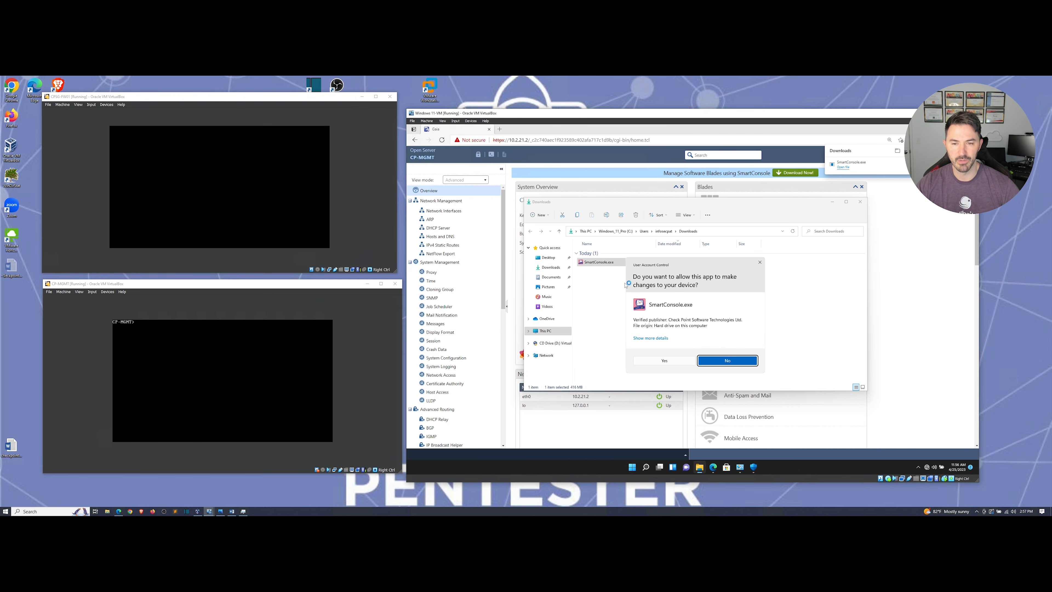
{"action": "left_click", "coordinate": [664, 361]}
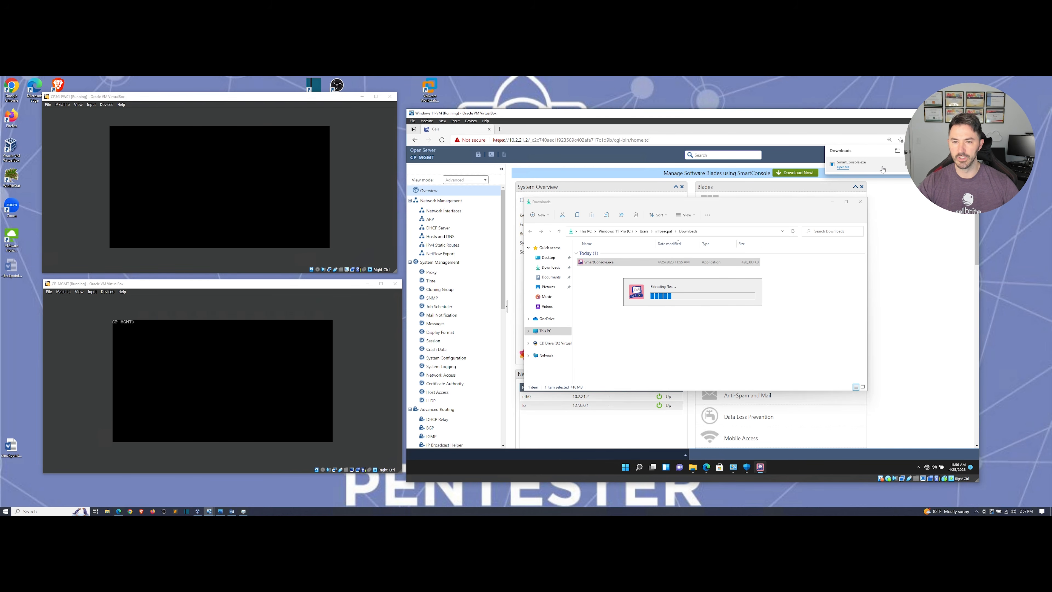
{"action": "left_click", "coordinate": [944, 128]}
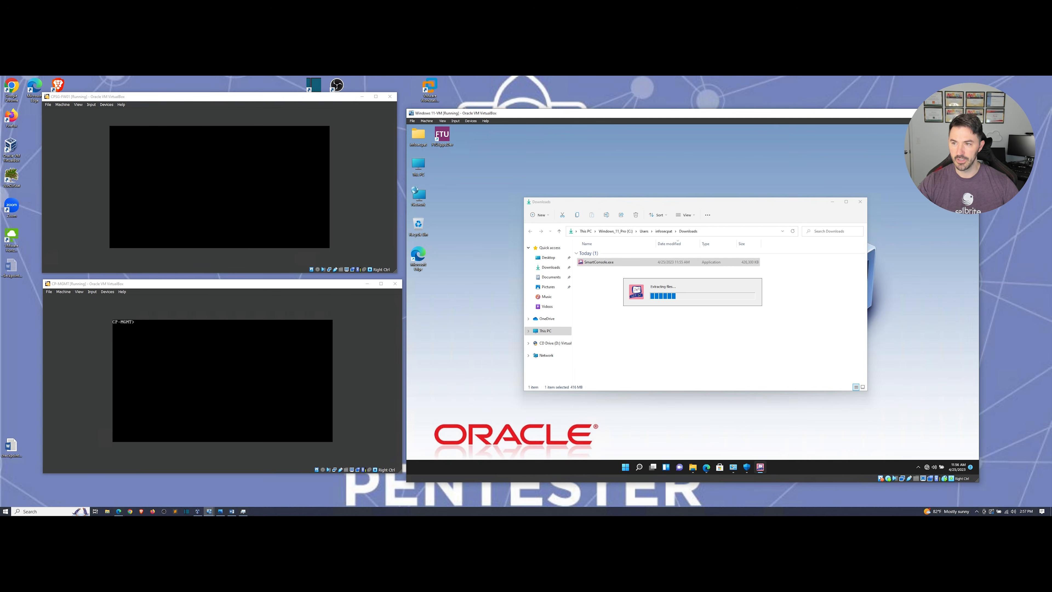
Close the Downloads window while setup launches, then return to the CP-MGMT console.
{"action": "left_click", "coordinate": [859, 202]}
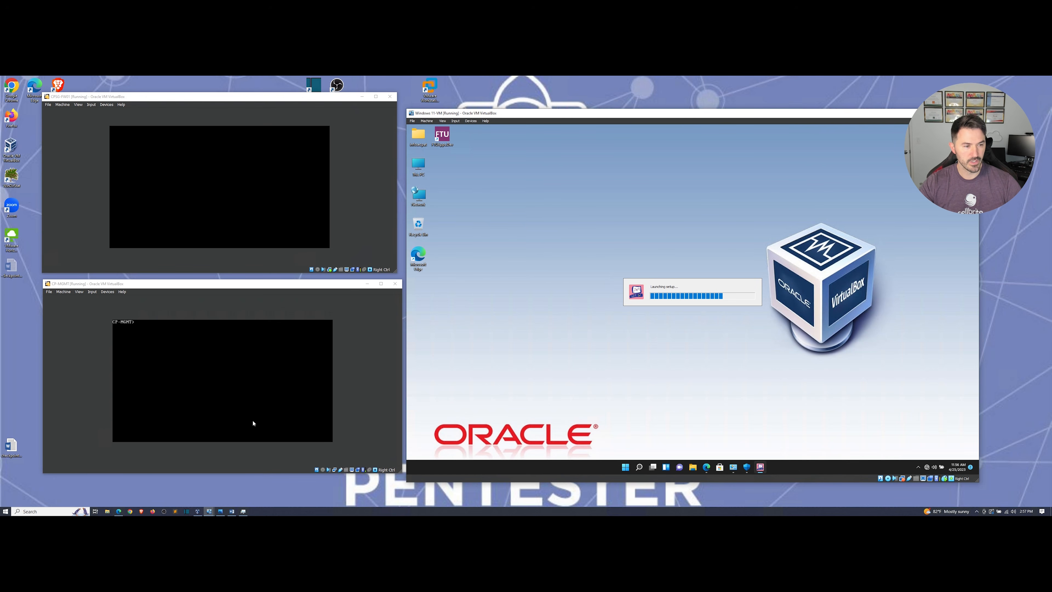
{"action": "left_click", "coordinate": [247, 364]}
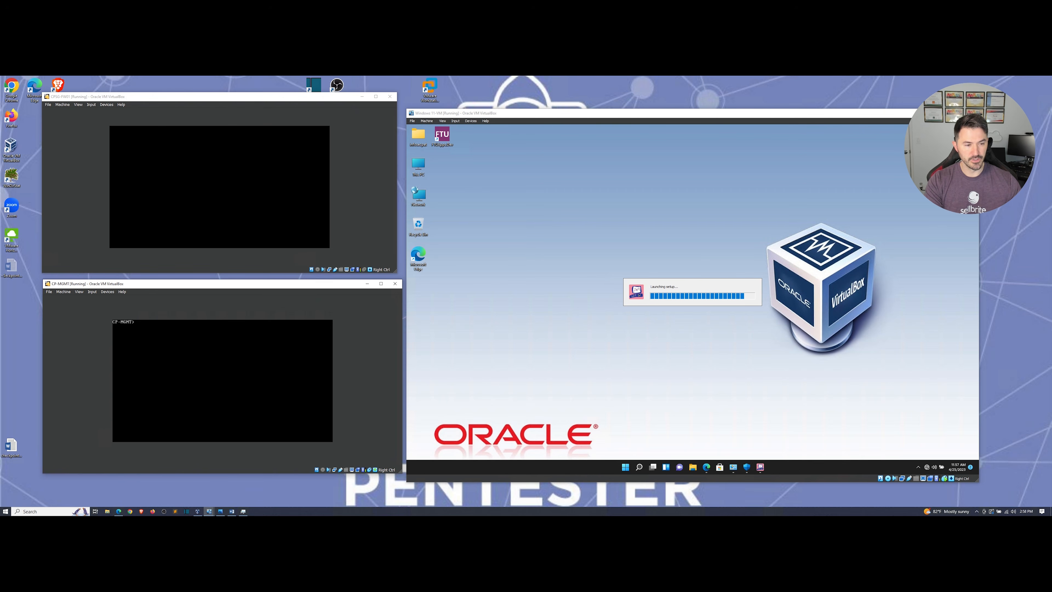
Correct the mistyped command, tab-complete it to cpconfig, and run it on CP-MGMT.
{"action": "type", "text": "cvo"}
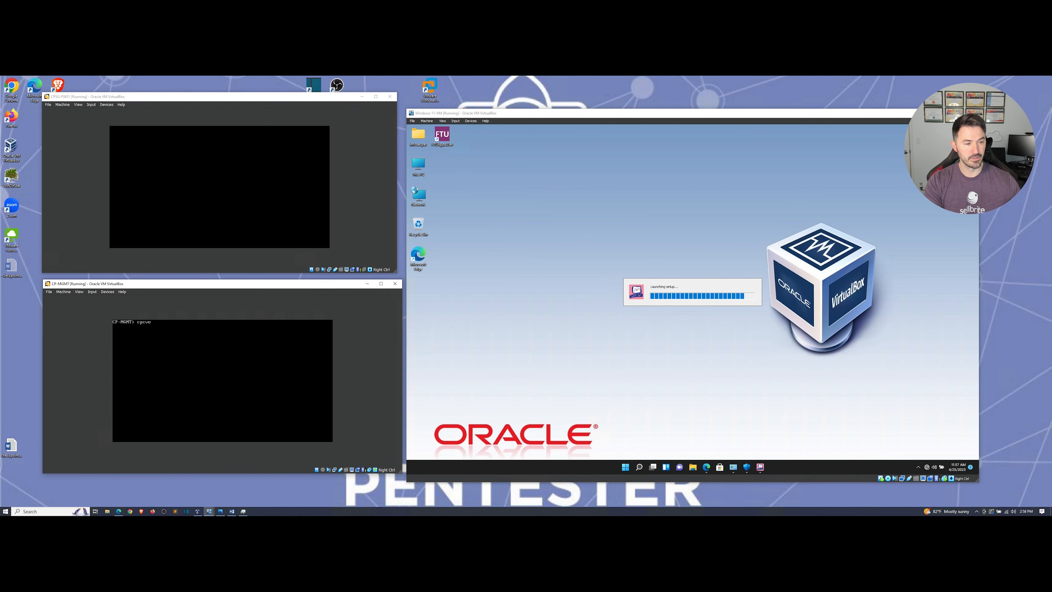
{"action": "key", "text": "Tab"}
{"action": "key", "text": "BackSpace"}
{"action": "key", "text": "BackSpace"}
{"action": "key", "text": "Tab"}
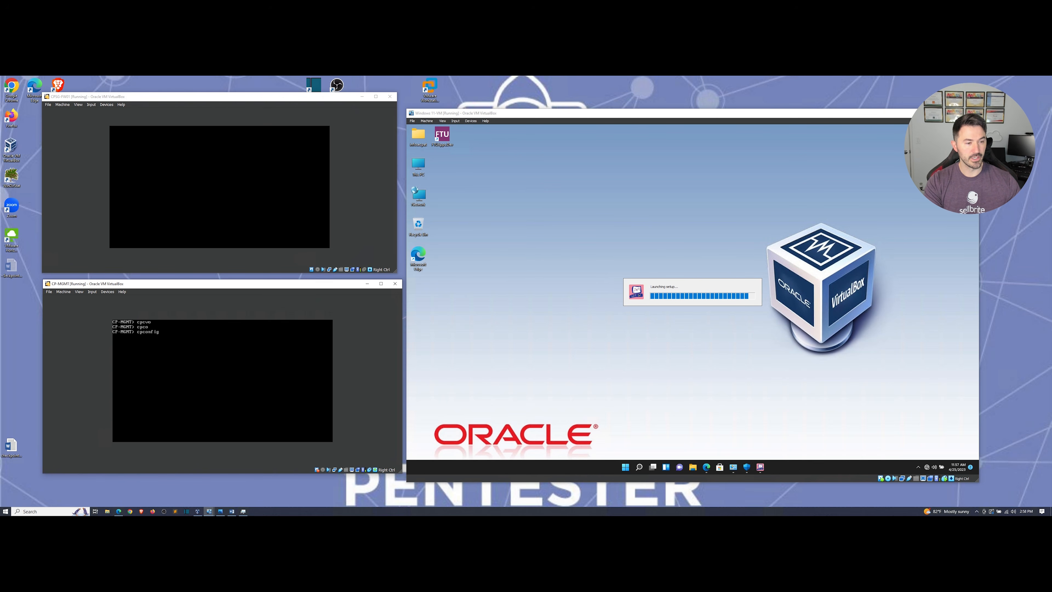
{"action": "key", "text": "Return"}
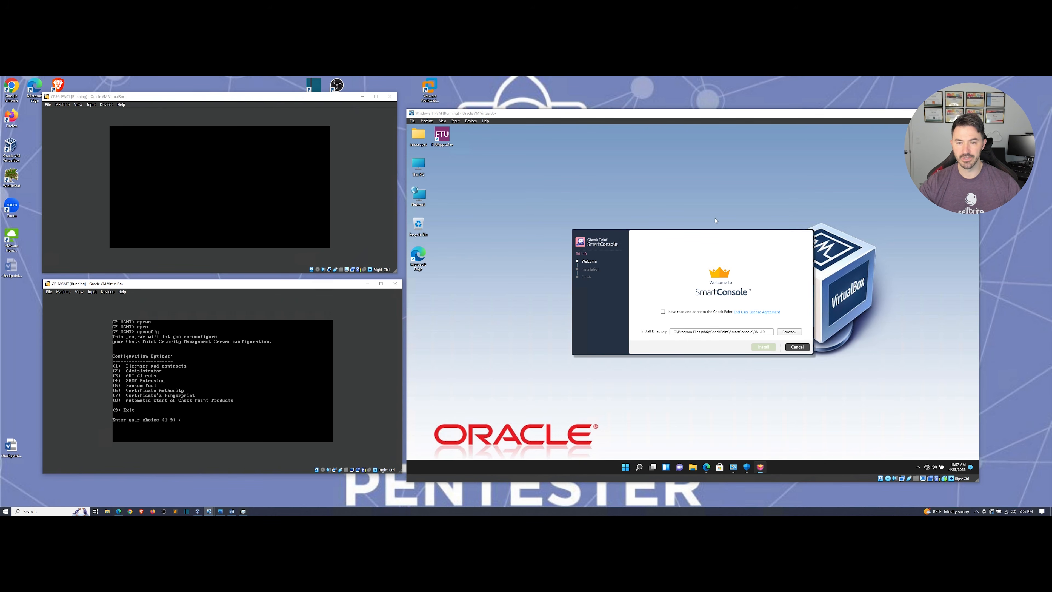
Accept the SmartConsole licence, start installing, then pick cpconfig's Administrator configuration option.
{"action": "left_click", "coordinate": [689, 314]}
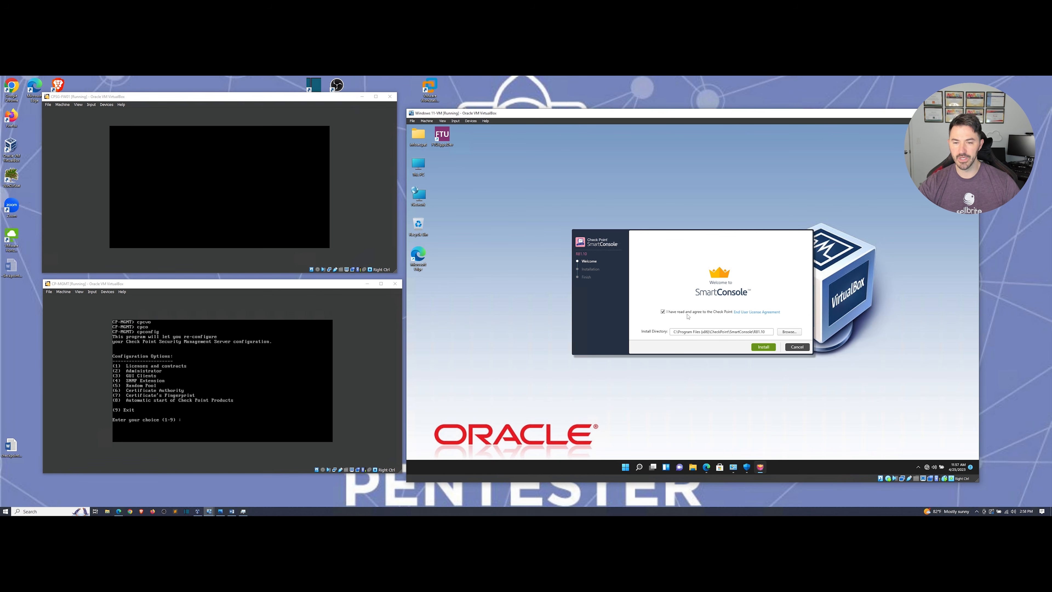
{"action": "left_click", "coordinate": [764, 348]}
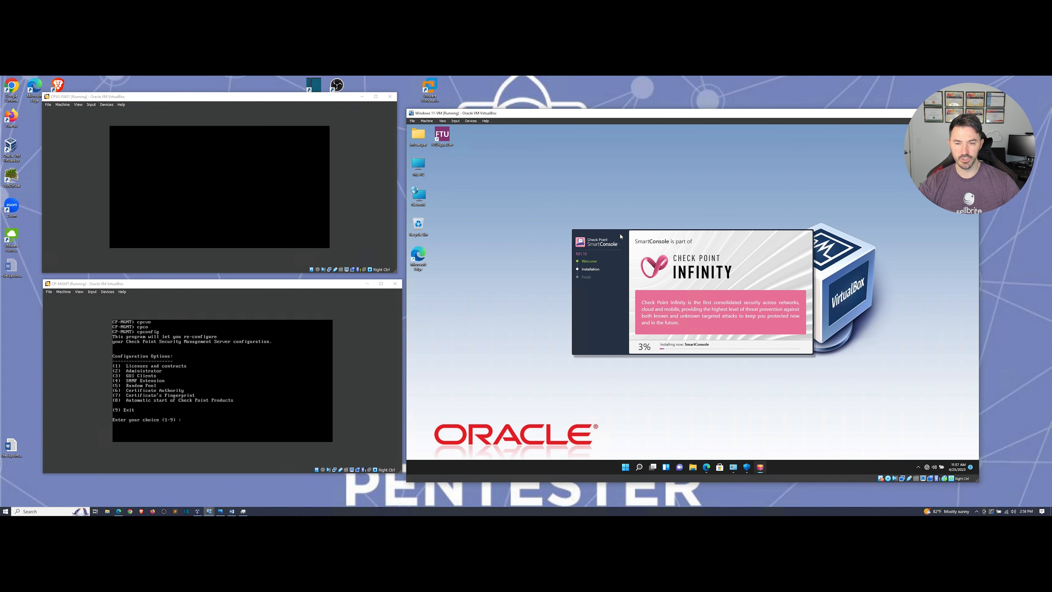
{"action": "left_click_drag", "start_coordinate": [620, 236], "coordinate": [572, 215]}
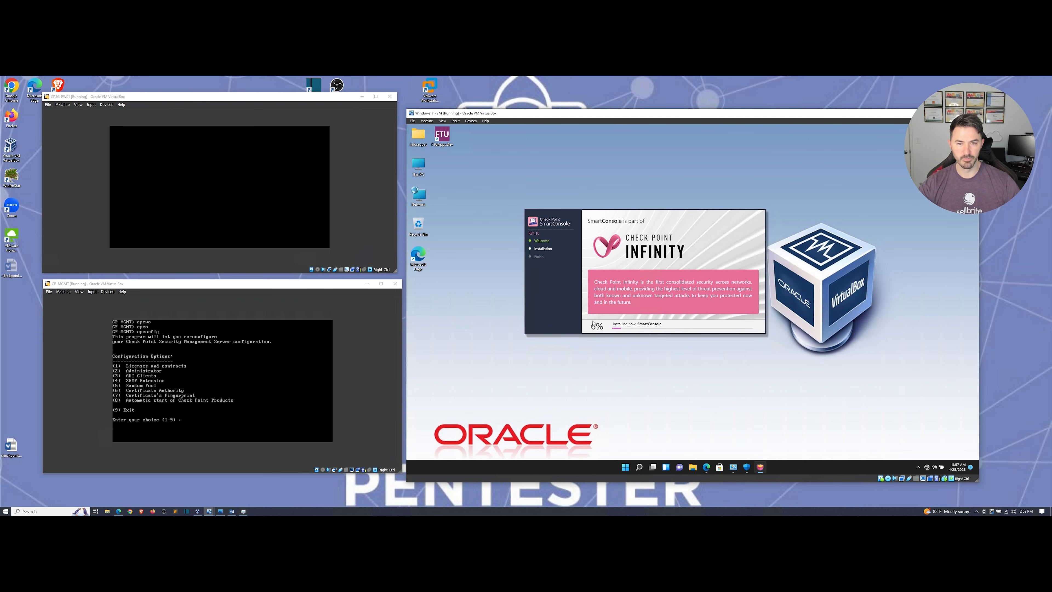
{"action": "left_click", "coordinate": [237, 412]}
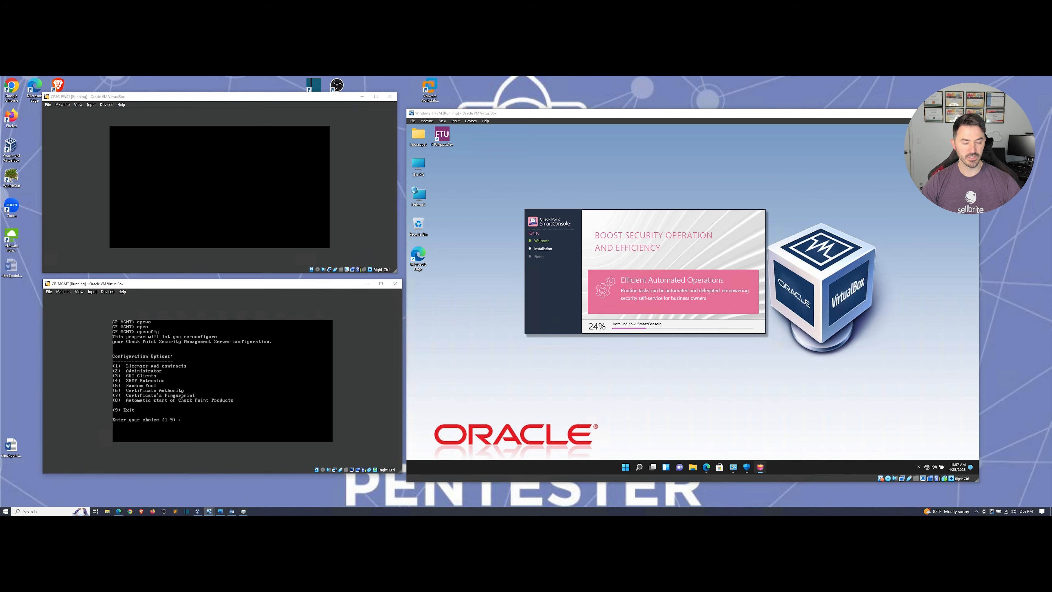
{"action": "key", "text": "Return"}
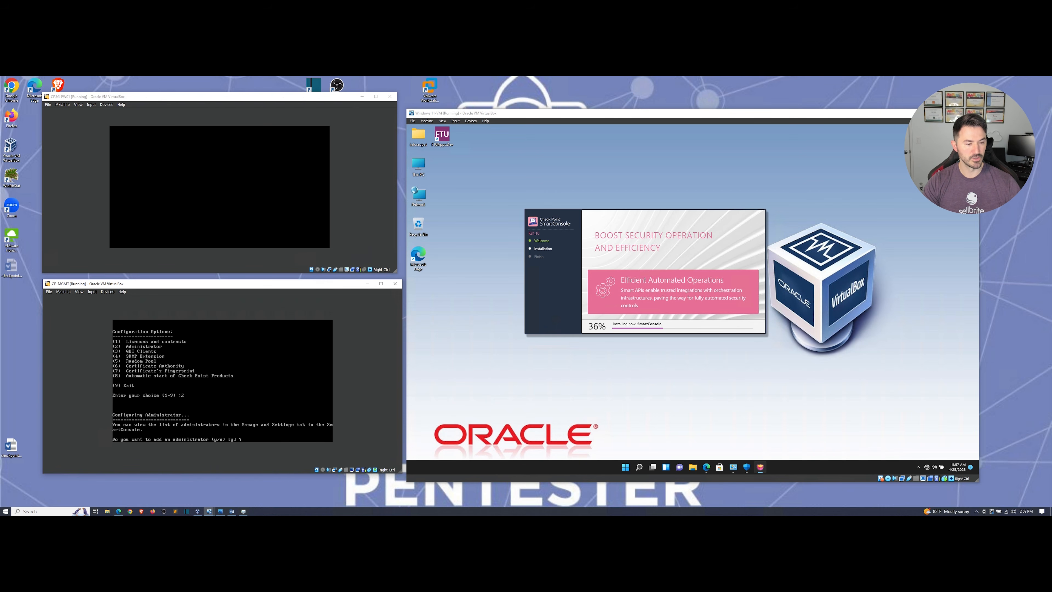
Decline a new administrator, keep GUI clients as Any, and choose Certificate's Fingerprint.
{"action": "key", "text": "Return"}
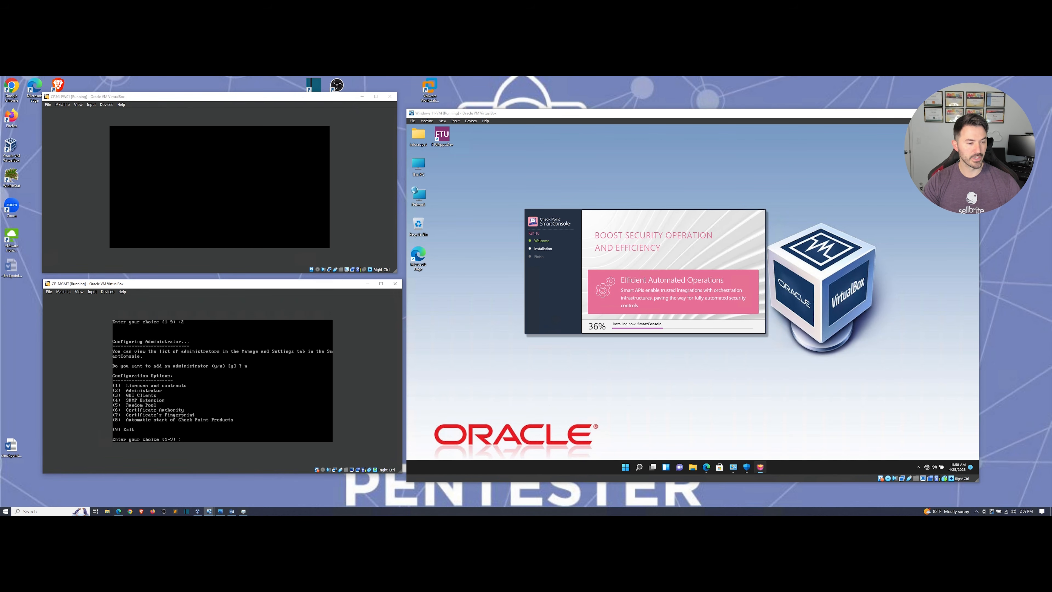
{"action": "key", "text": "Return"}
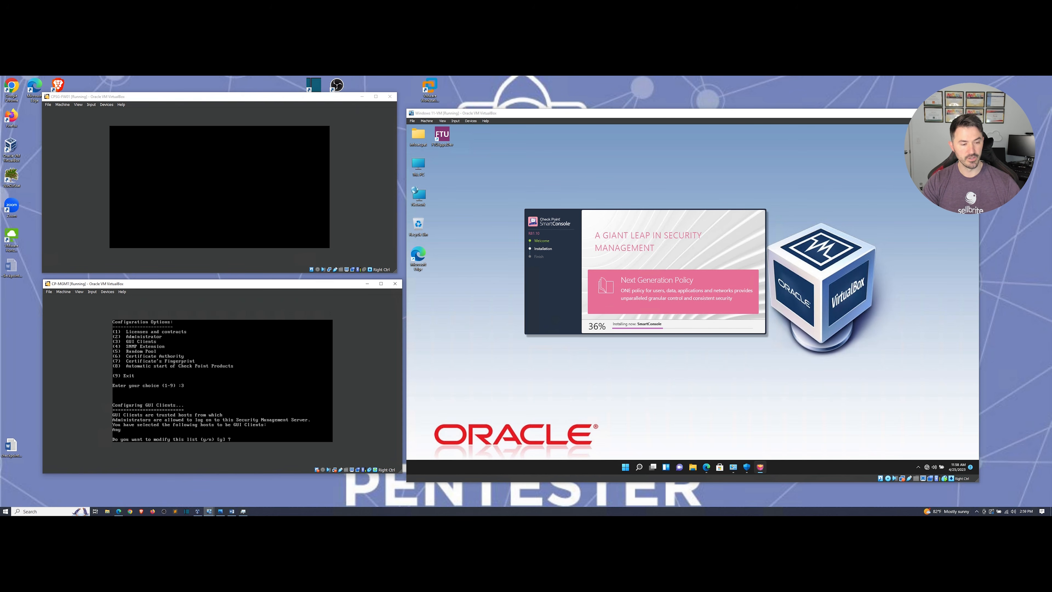
{"action": "type", "text": "n"}
{"action": "key", "text": "Return"}
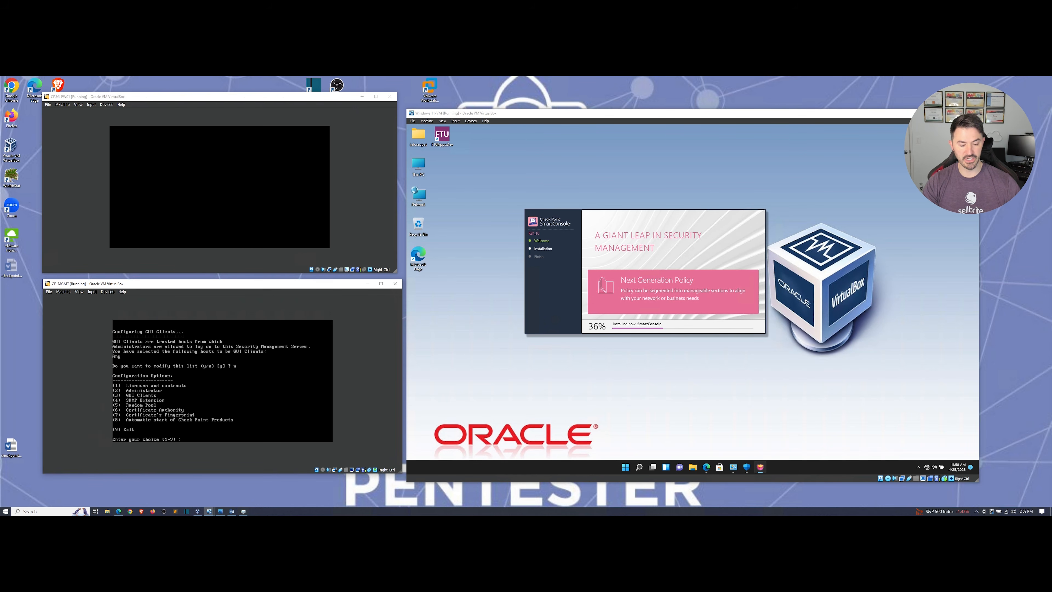
{"action": "key", "text": "Return"}
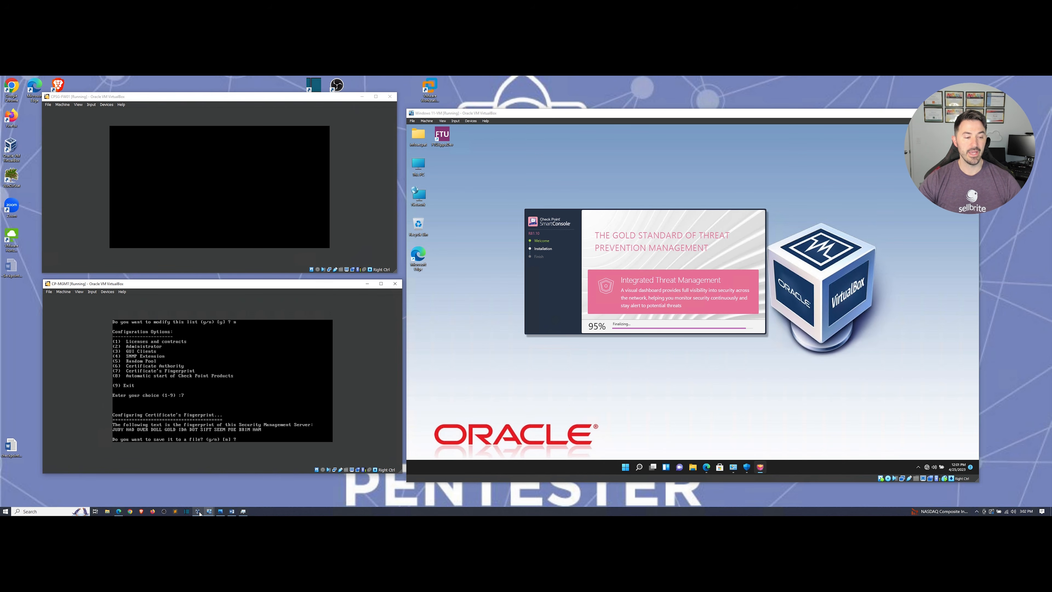
Return to the CCSA Overview Flyer PDF in Edge and scroll up to its title page.
{"action": "left_click", "coordinate": [121, 514]}
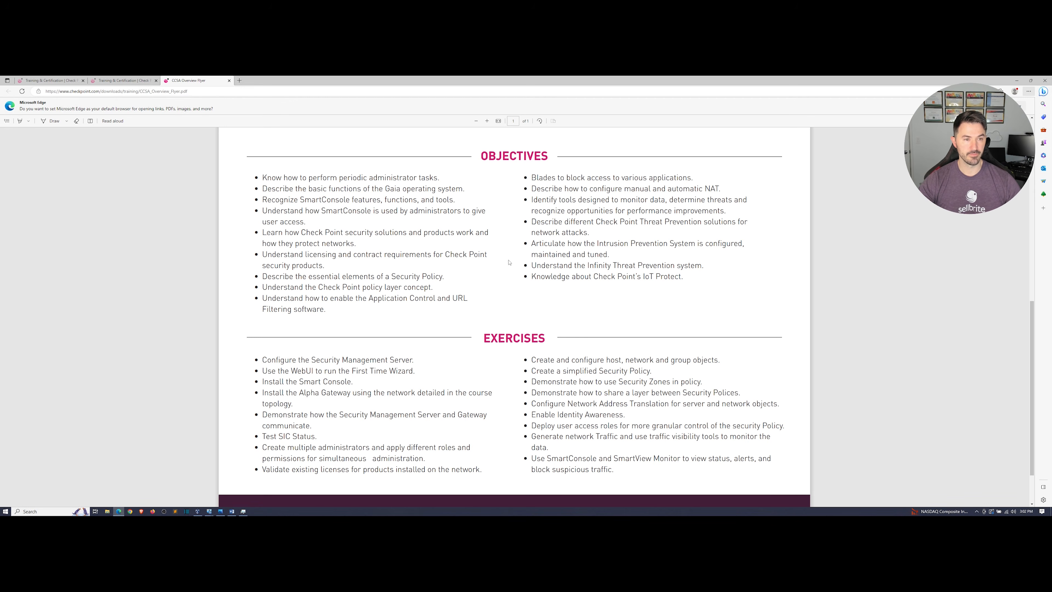
{"action": "scroll", "coordinate": [514, 315], "scroll_direction": "up", "scroll_amount": 5}
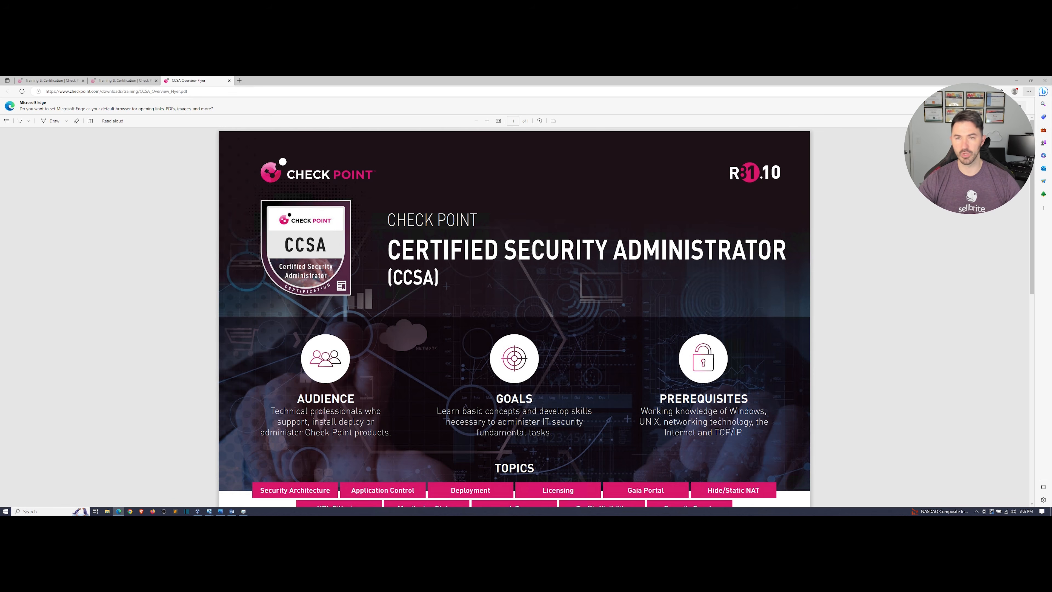
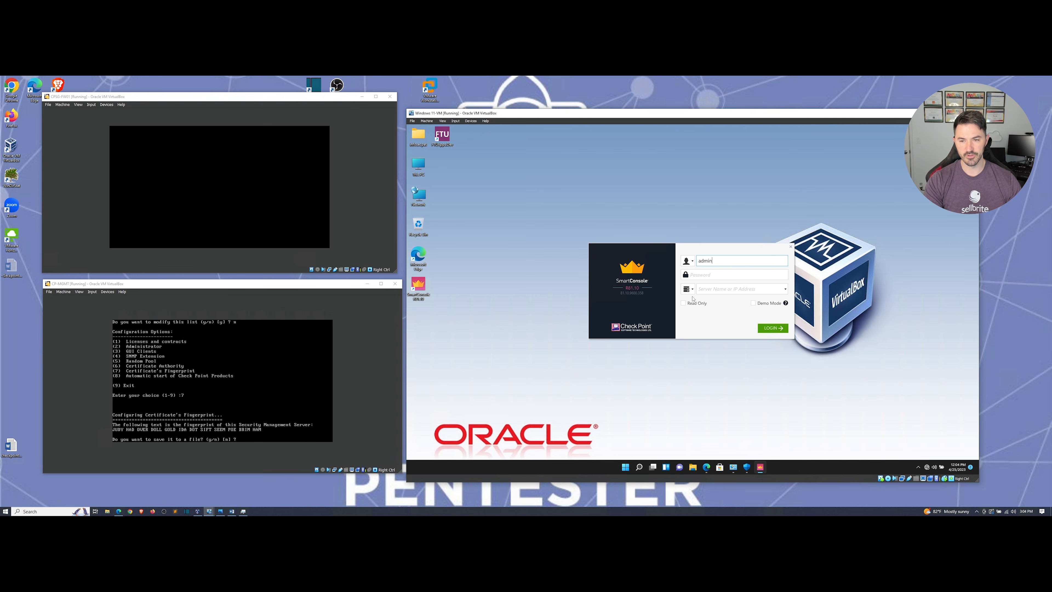
Enter the admin password and server 10.2.21.2, log in, and accept the server fingerprint.
{"action": "key", "text": "Tab"}
{"action": "type", "text": "•••"}
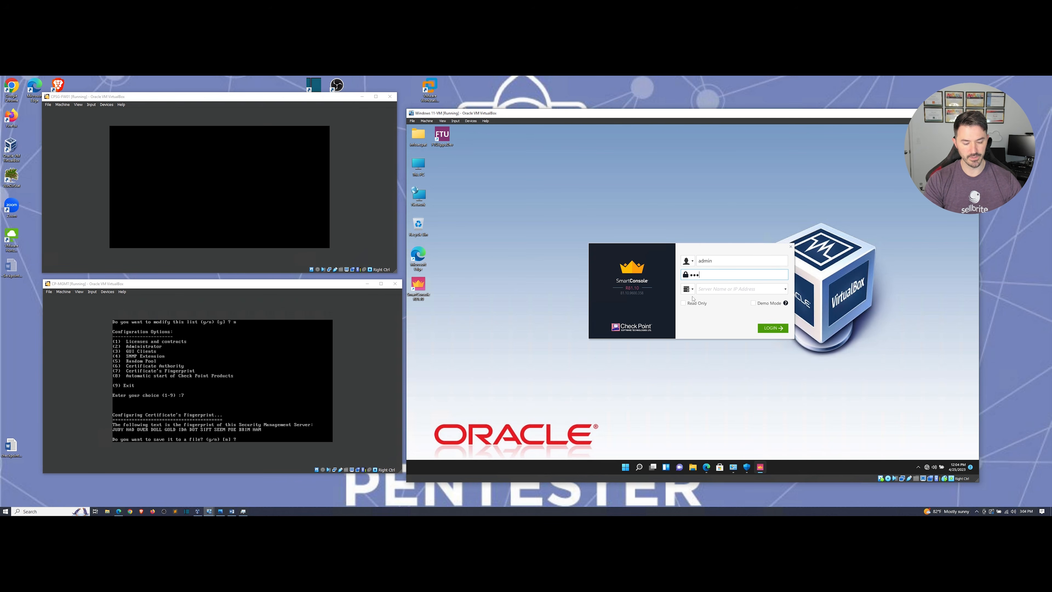
{"action": "type", "text": "•••••••••"}
{"action": "key", "text": "Tab"}
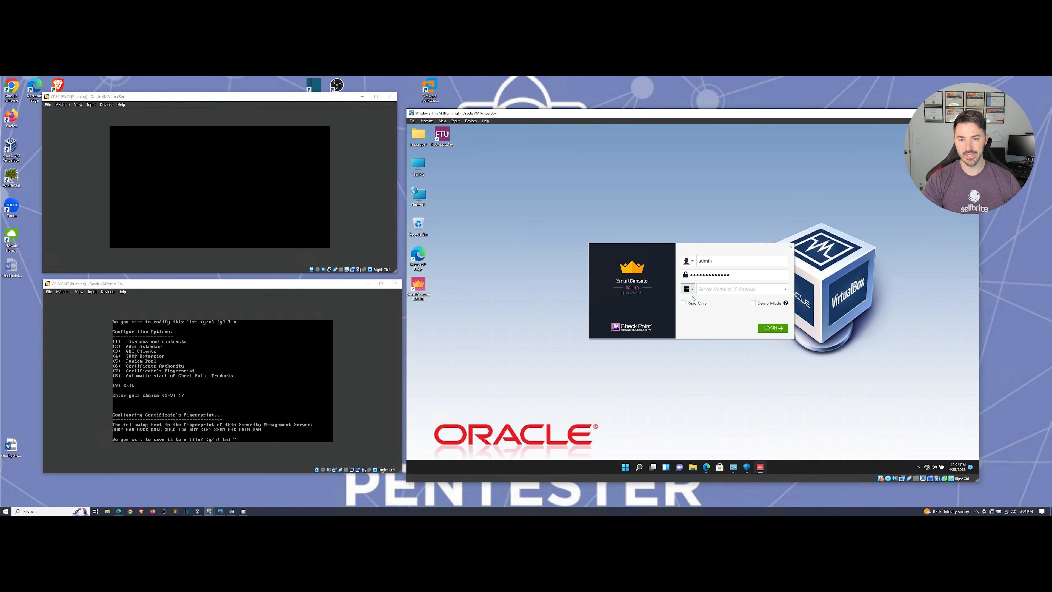
{"action": "type", "text": "1"}
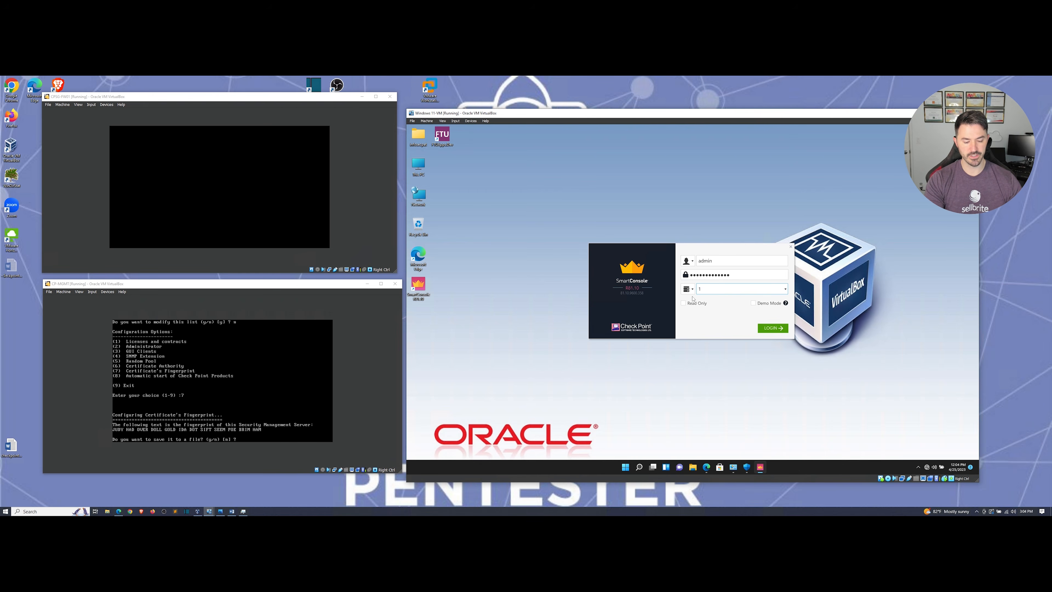
{"action": "type", "text": "0.2.21.2"}
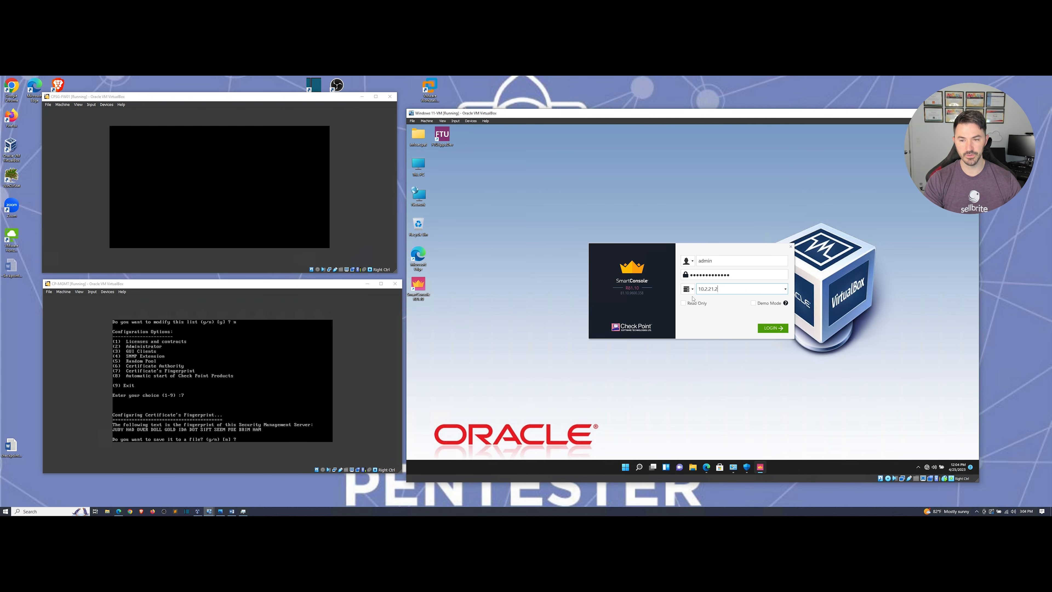
{"action": "left_click", "coordinate": [767, 329]}
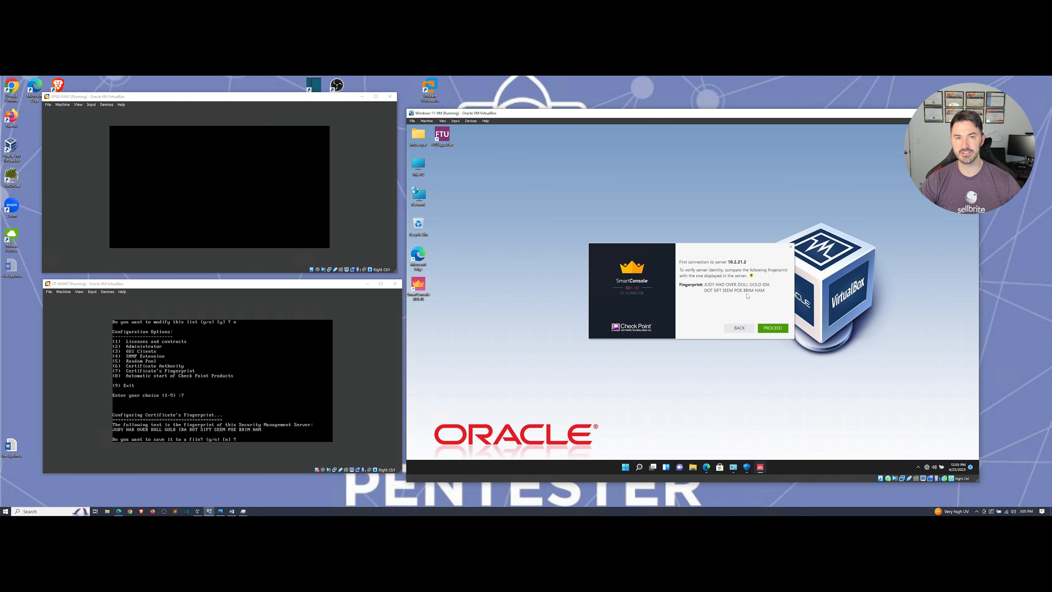
{"action": "left_click", "coordinate": [773, 328]}
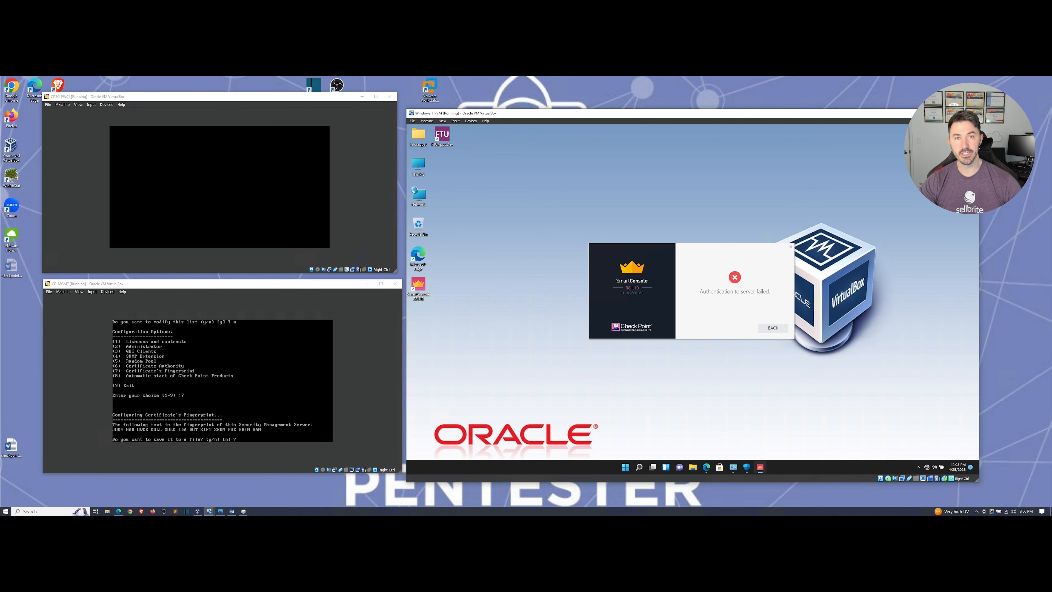
Retry the login to 10.2.21.2 with a different administrator username and its password.
{"action": "left_click", "coordinate": [769, 327]}
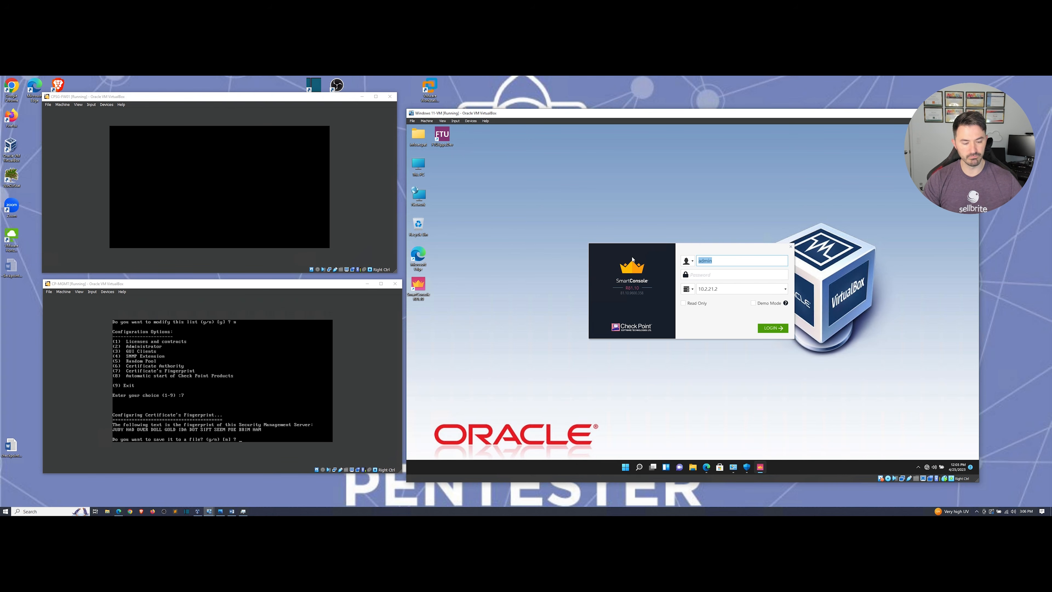
{"action": "type", "text": "infosecpat"}
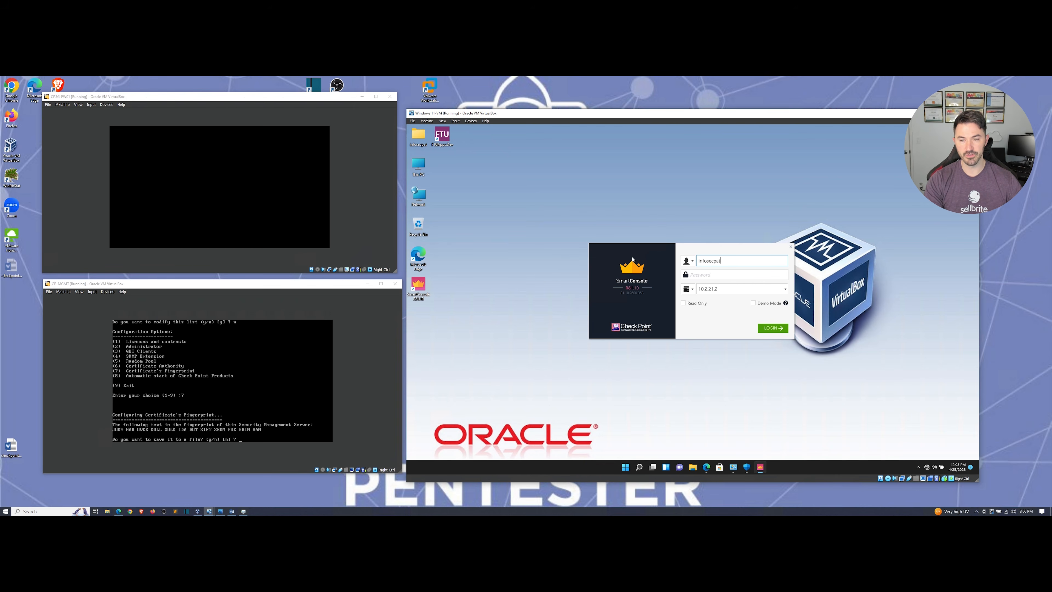
{"action": "key", "text": "Tab"}
{"action": "type", "text": "************"}
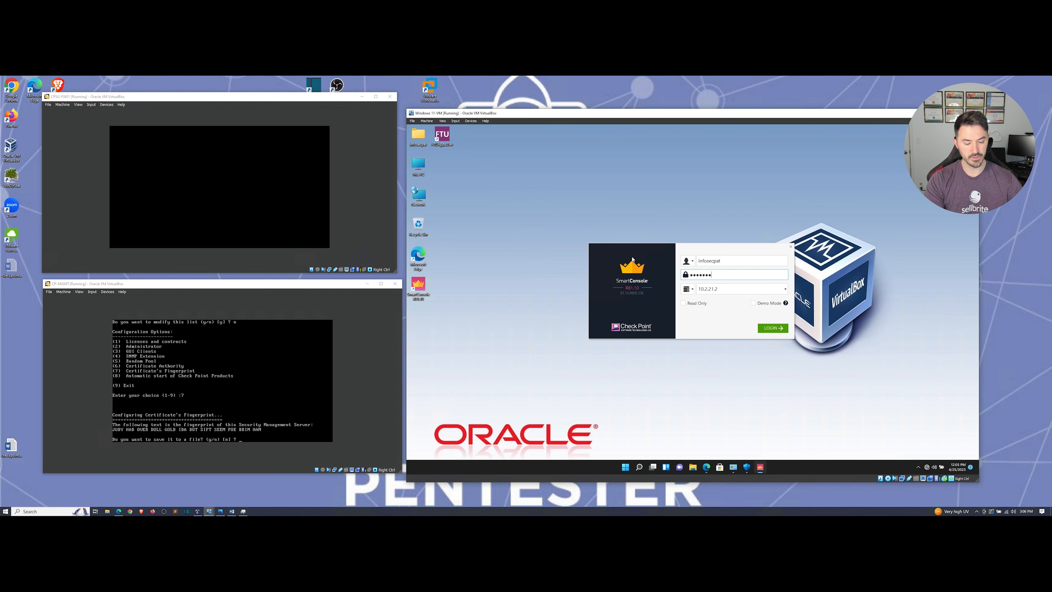
{"action": "left_click", "coordinate": [781, 328]}
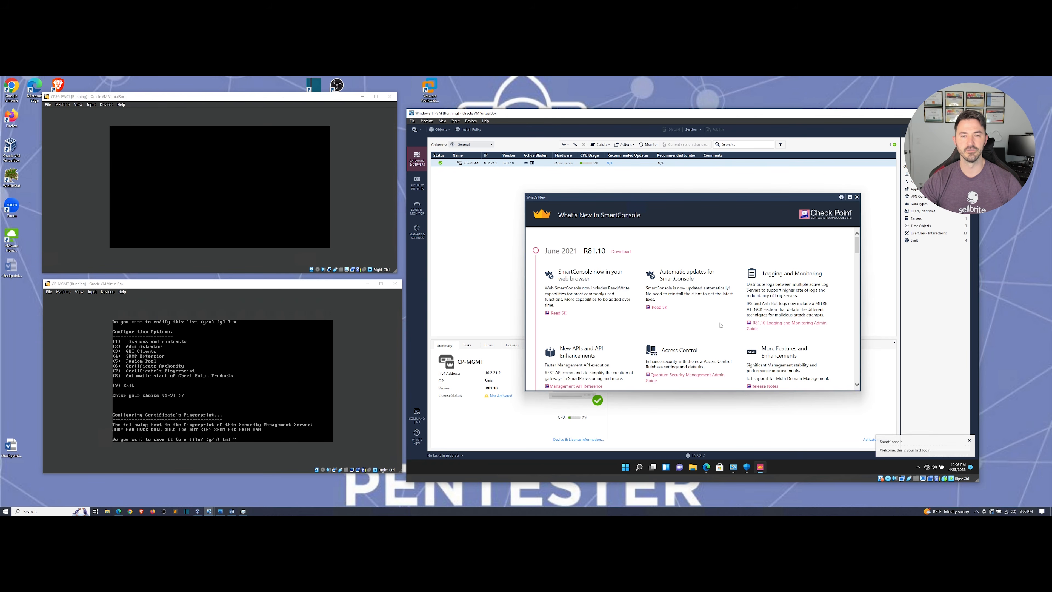
Close the R81.10 What's New window and switch to the Security Policies view.
{"action": "left_click_drag", "start_coordinate": [710, 201], "coordinate": [670, 191]}
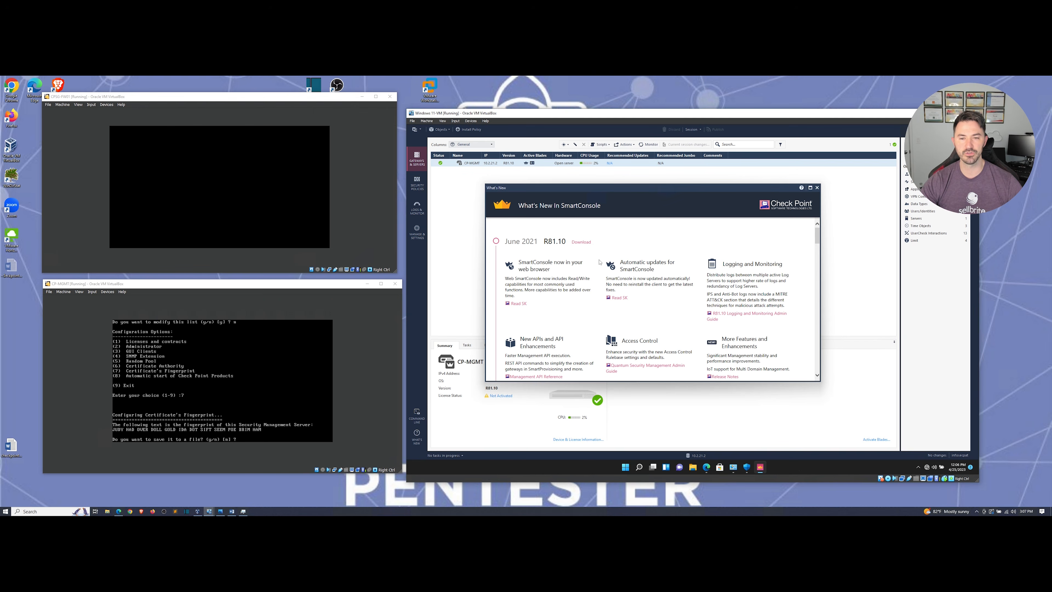
{"action": "scroll", "coordinate": [624, 306], "scroll_direction": "down", "scroll_amount": 3}
{"action": "scroll", "coordinate": [799, 231], "scroll_direction": "up", "scroll_amount": 3}
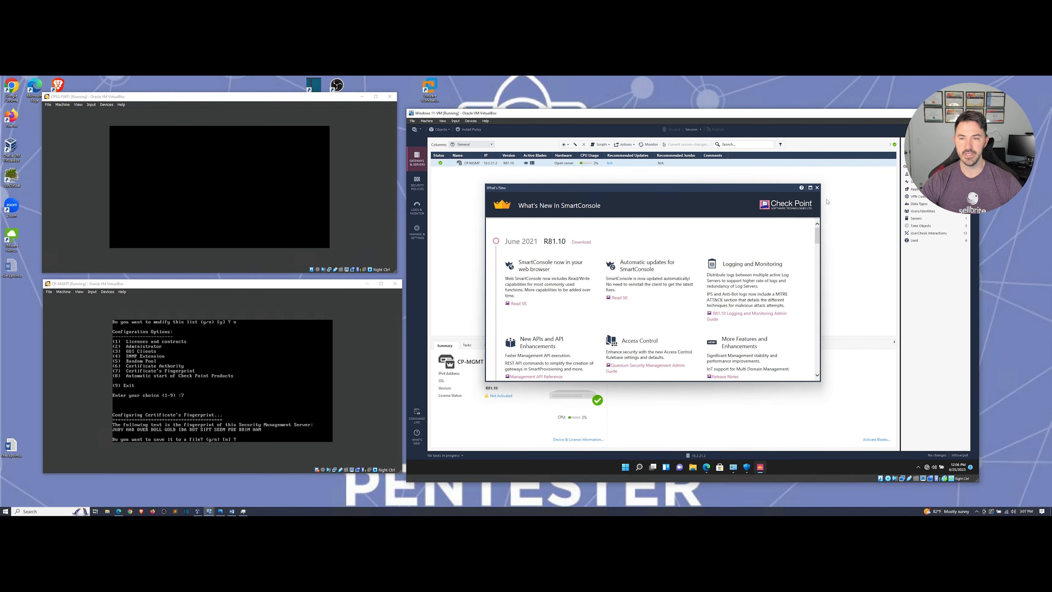
{"action": "left_click", "coordinate": [818, 187]}
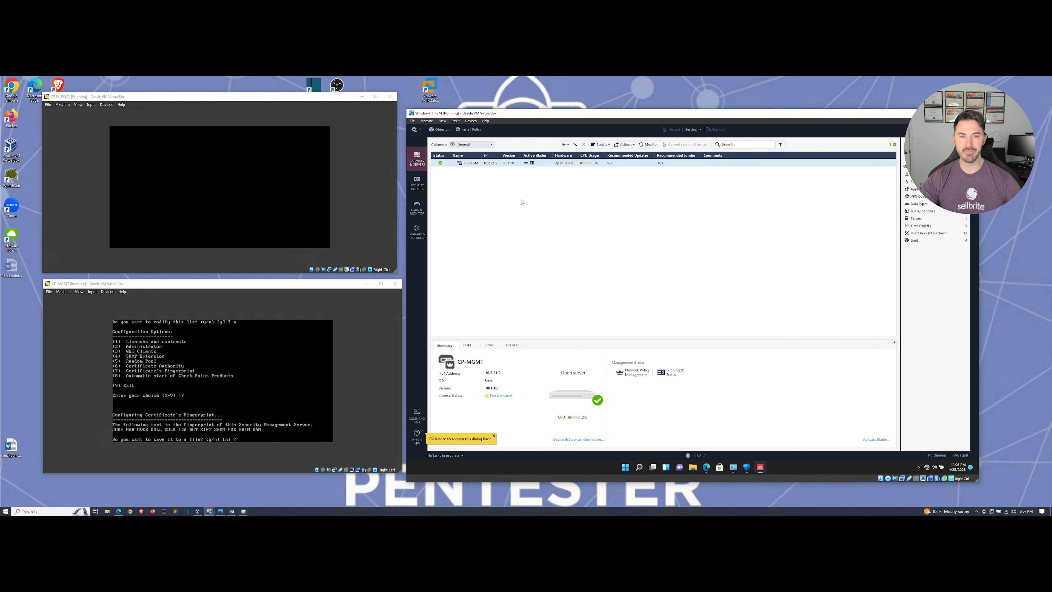
{"action": "left_click", "coordinate": [417, 182]}
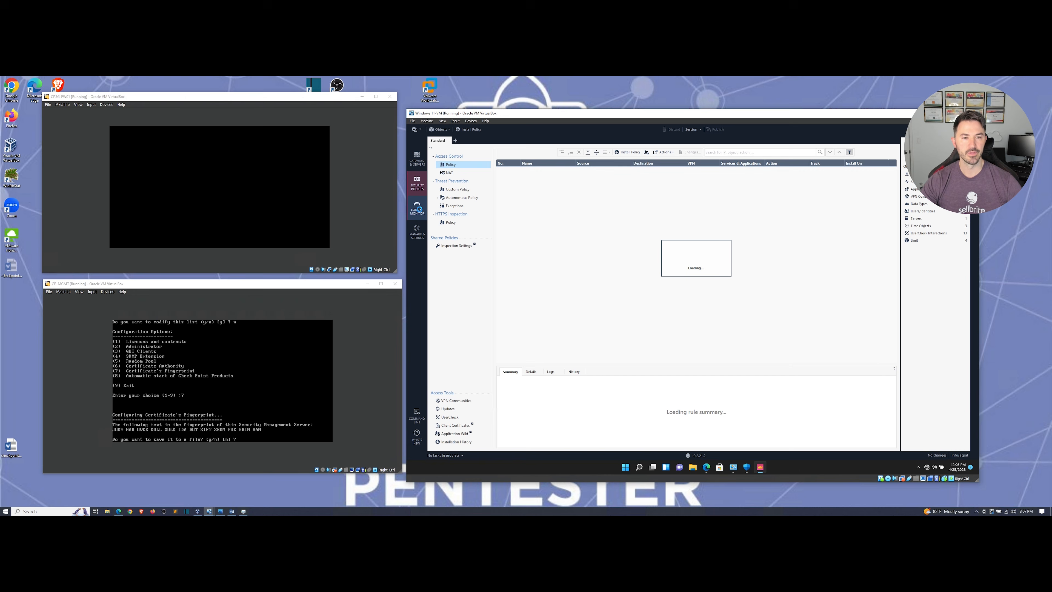
In Gateways & Servers, open the CP-MGMT host's properties for editing.
{"action": "left_click", "coordinate": [418, 158]}
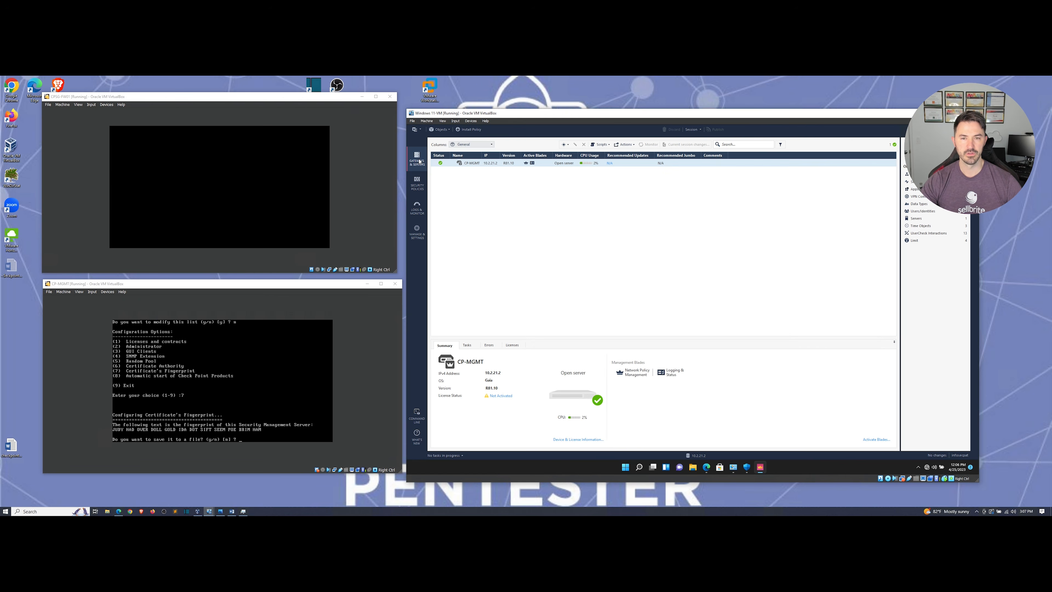
{"action": "right_click", "coordinate": [500, 164]}
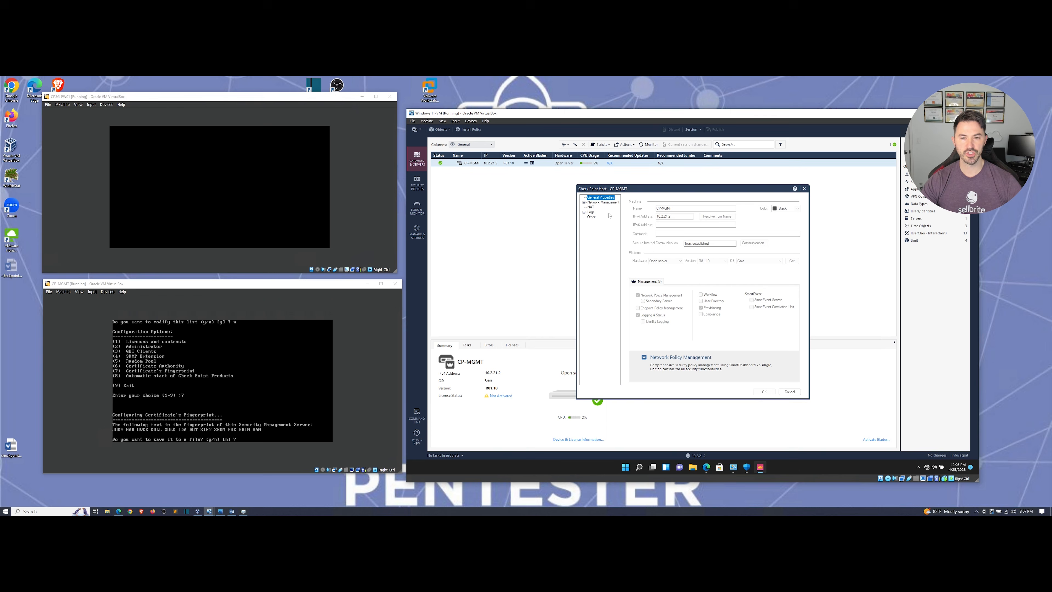
Browse CP-MGMT's Network Management, NAT and Logs pages, then cancel without saving.
{"action": "left_click", "coordinate": [595, 203]}
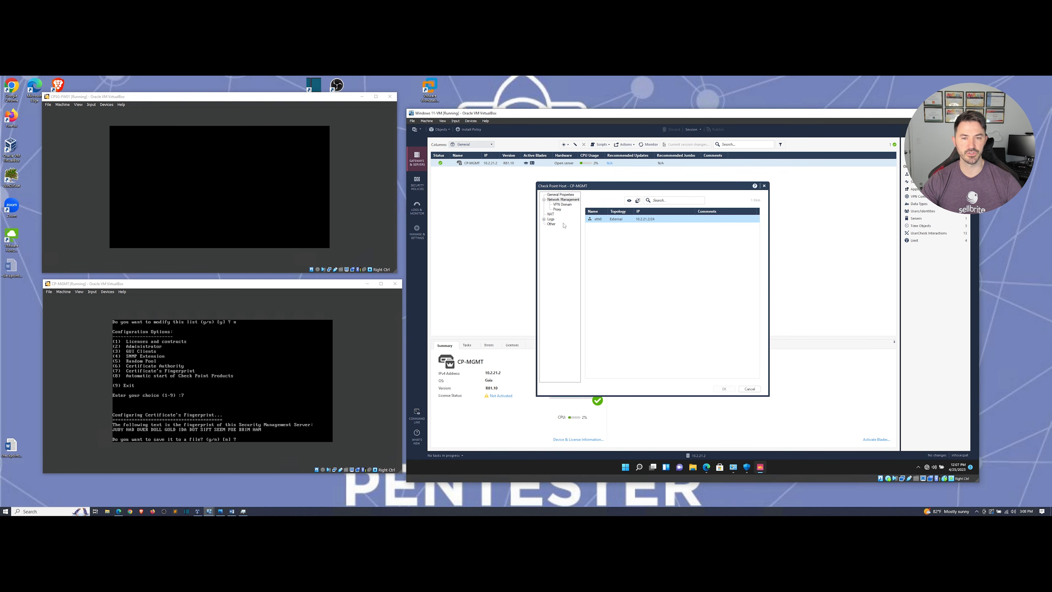
{"action": "left_click", "coordinate": [564, 208]}
{"action": "left_click", "coordinate": [552, 214]}
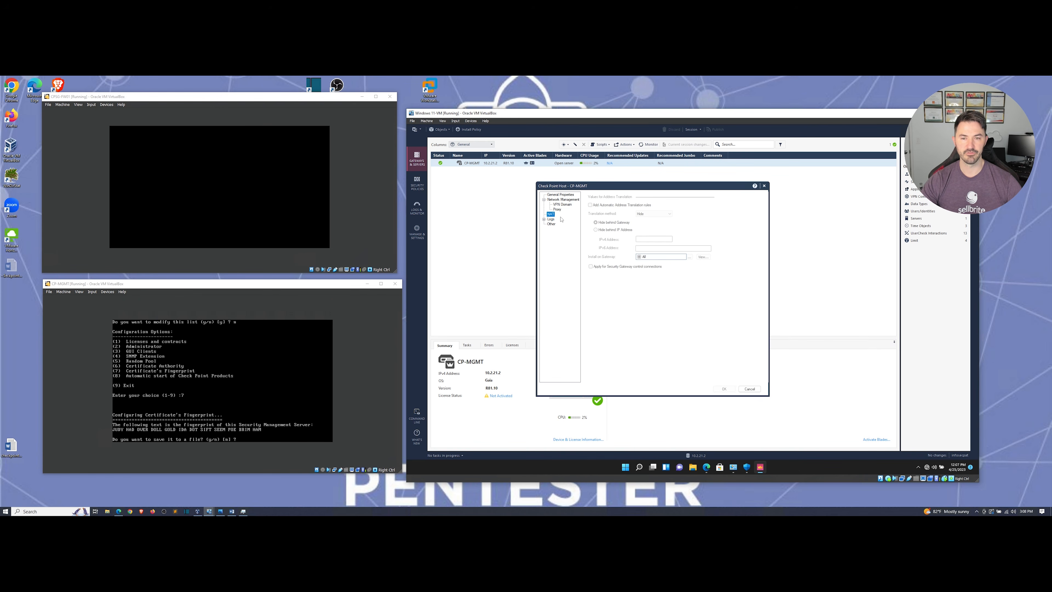
{"action": "left_click", "coordinate": [551, 219]}
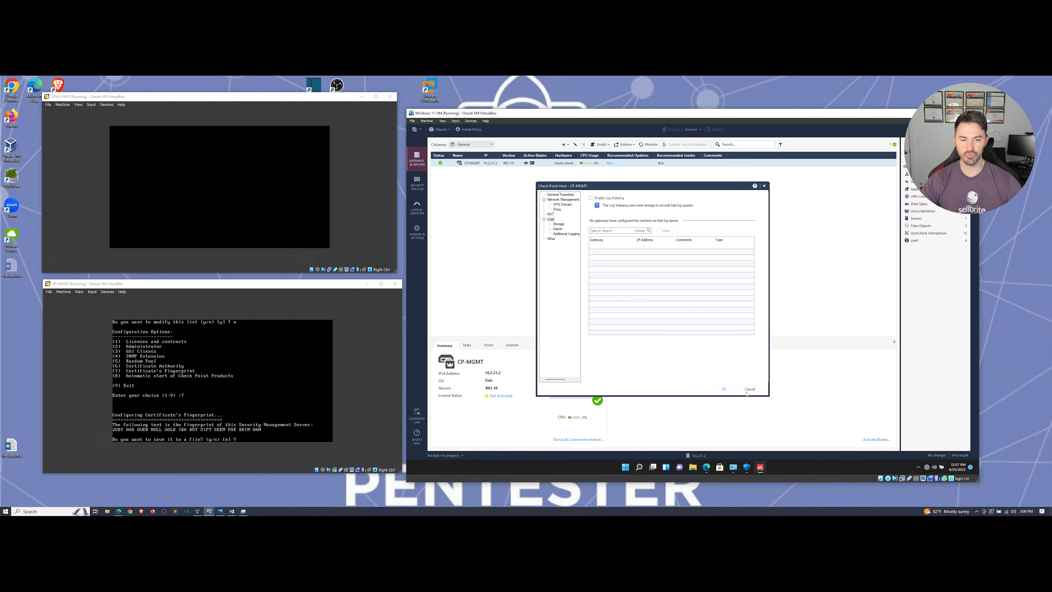
{"action": "key", "text": "Escape"}
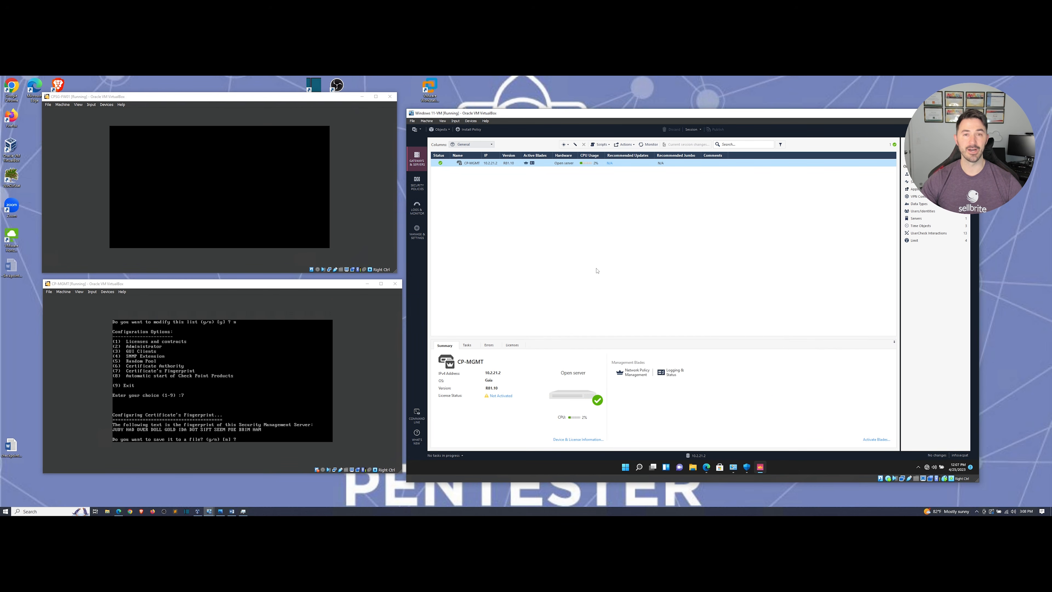